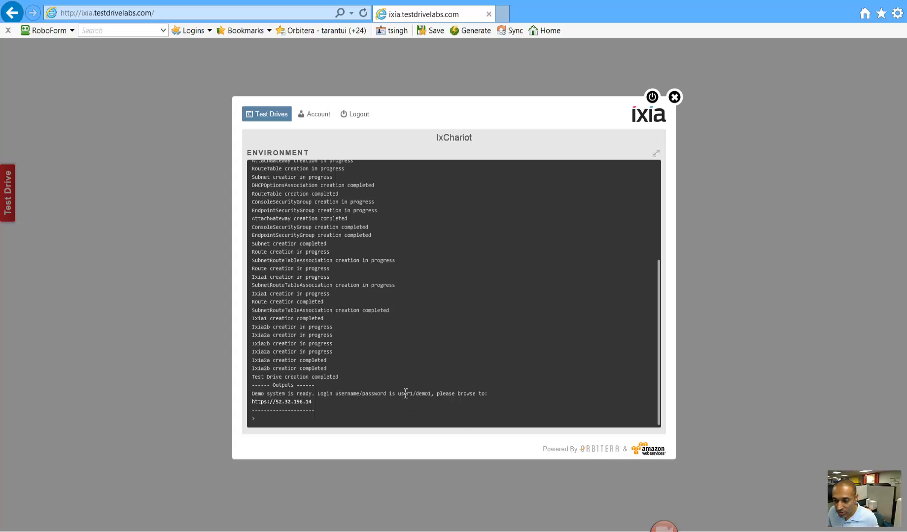
right_click(301, 411)
click(340, 200)
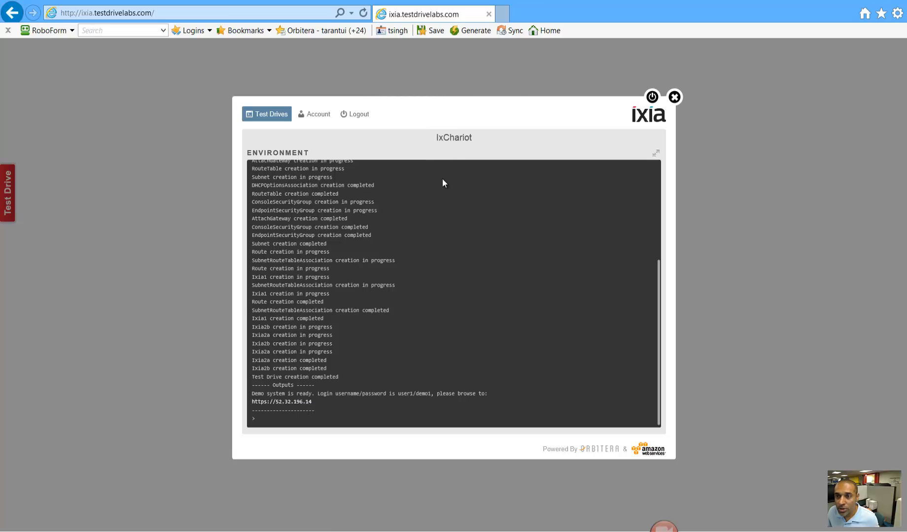
click(502, 14)
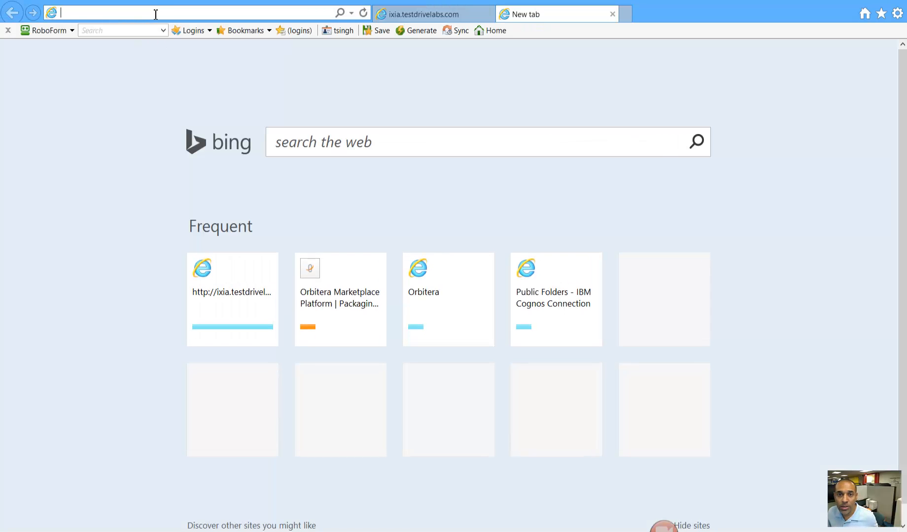
text(https://52.32.196.14/)
key(Return)
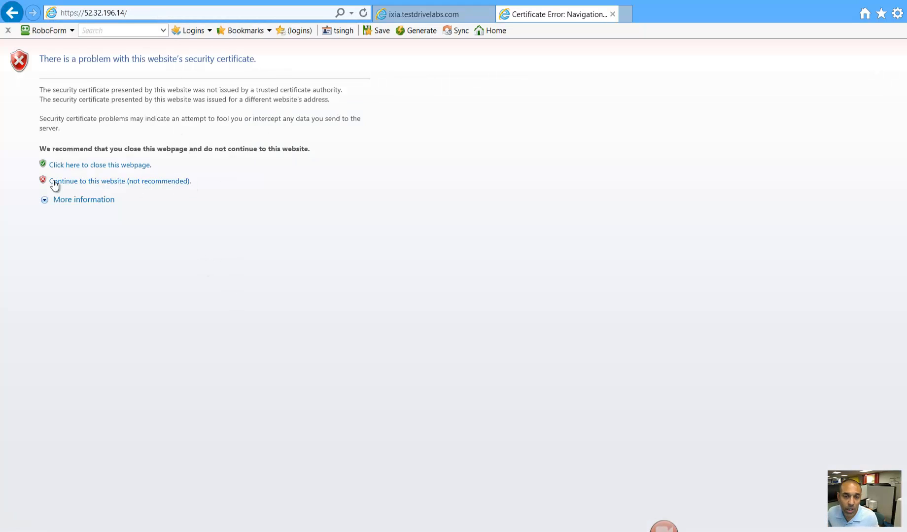
click(81, 181)
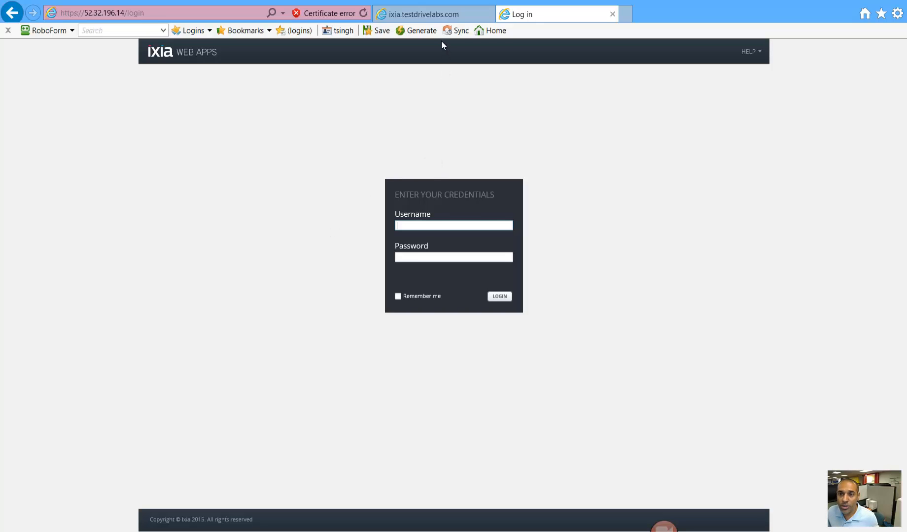
- Look up the login details in the environment log, then go back to the login form
click(432, 15)
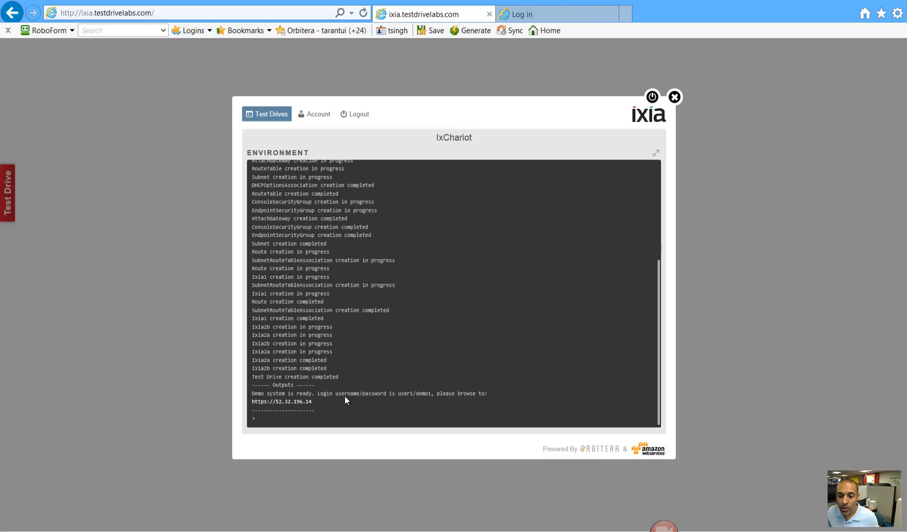
drag(399, 395, 430, 397)
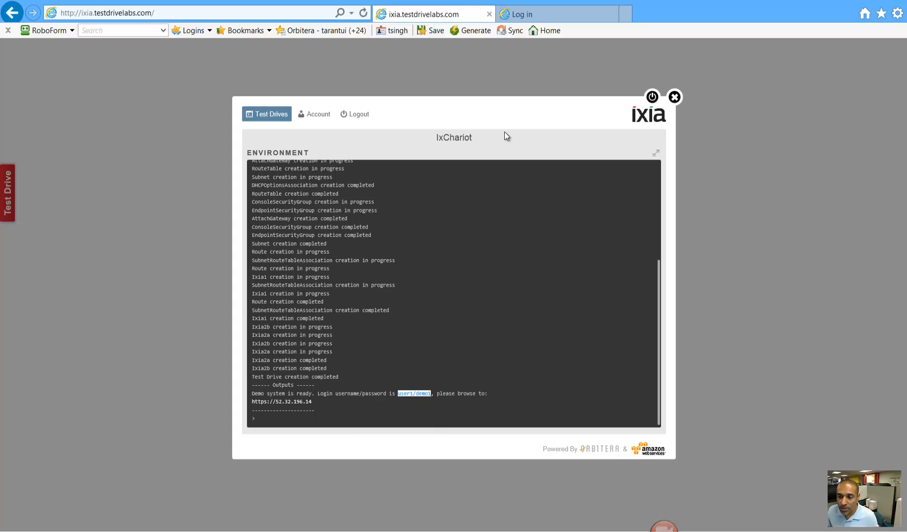
click(542, 15)
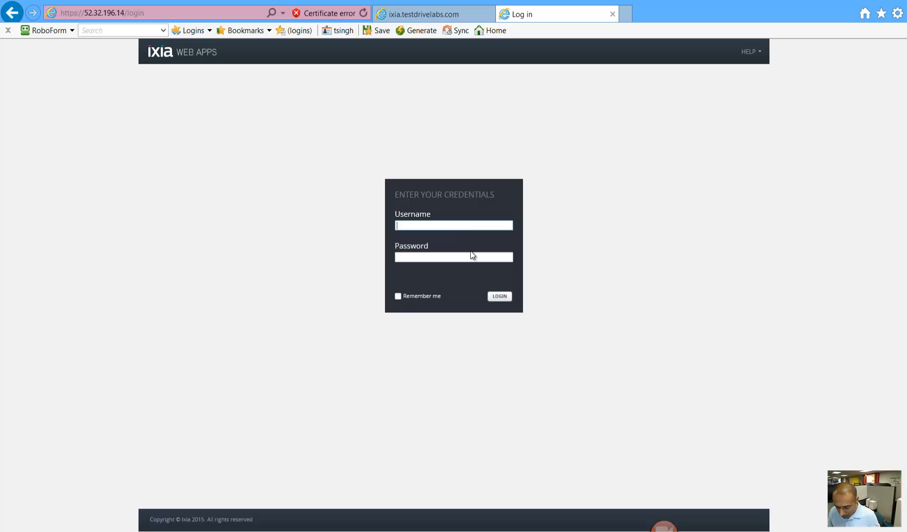
- Log in with the demo account's username and password, declining to save the password
text(user1)
key(Tab)
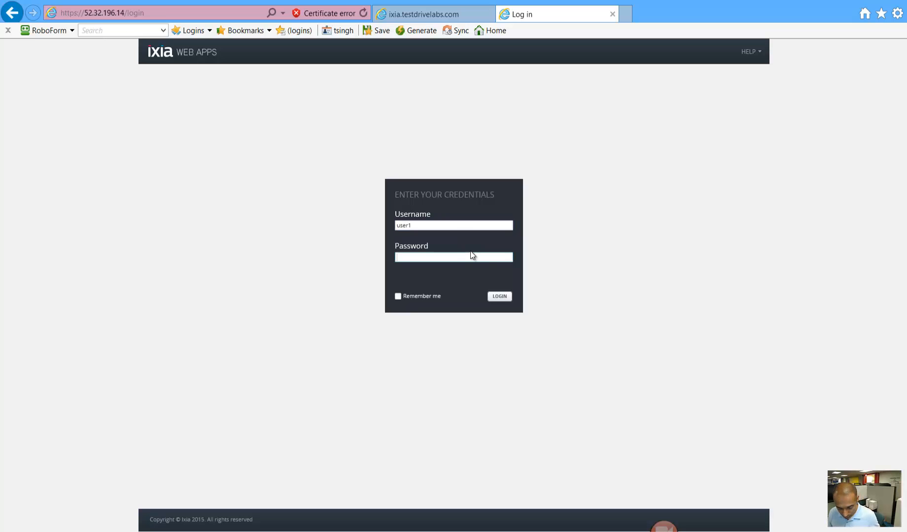
text(demo1)
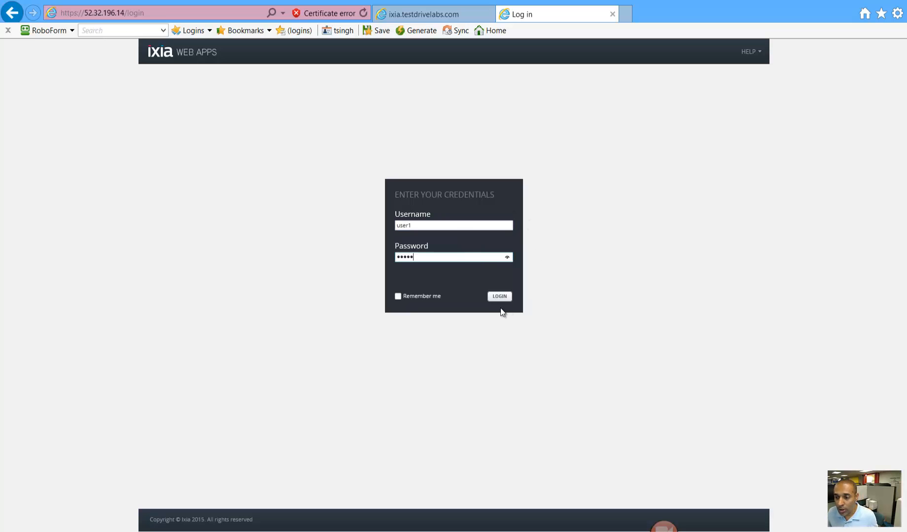
click(501, 299)
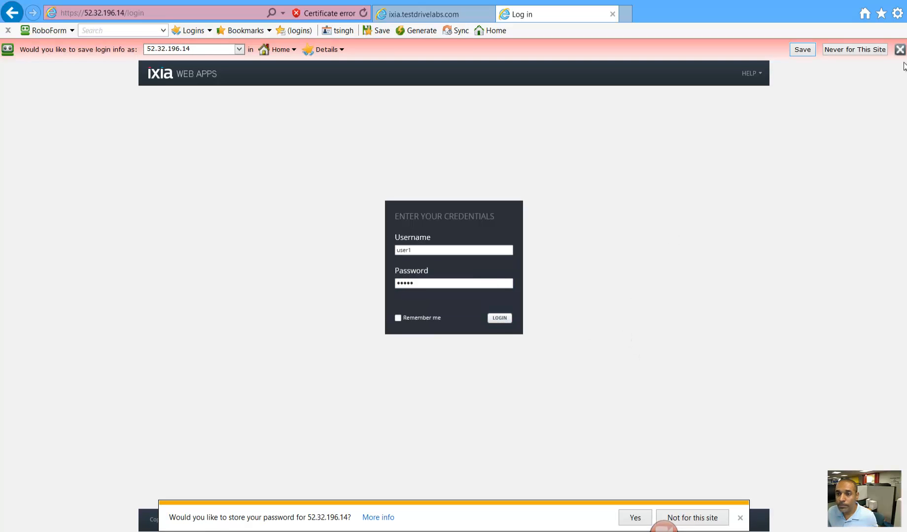
click(856, 47)
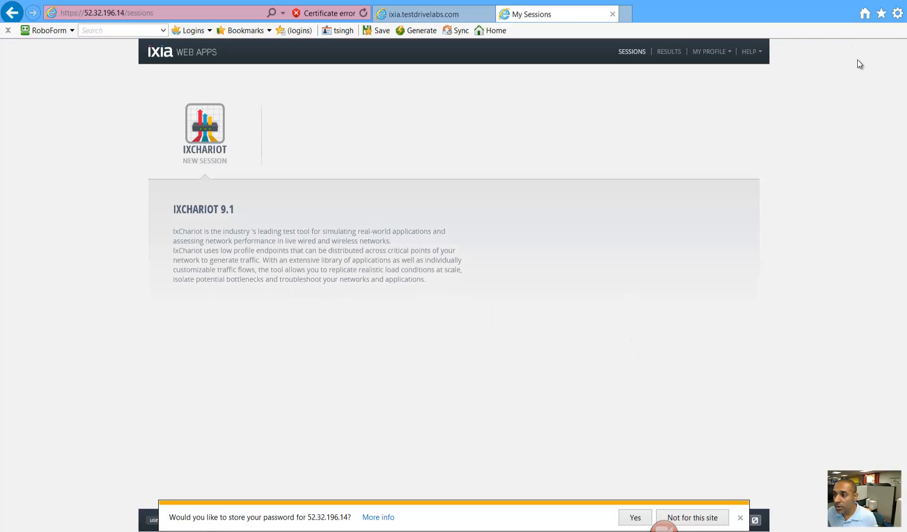
click(691, 518)
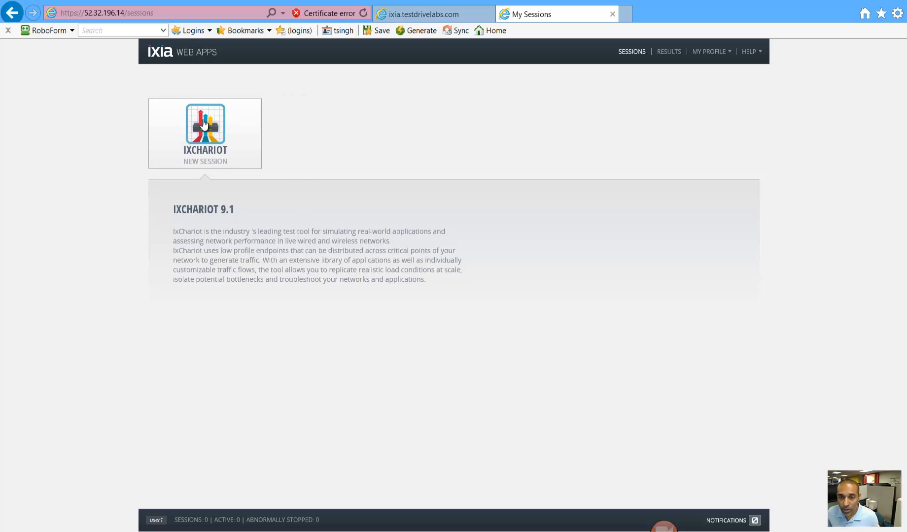
- Start a new IxChariot session, add a flow group, and rename FlowGroup 1 to VM-VM
click(205, 133)
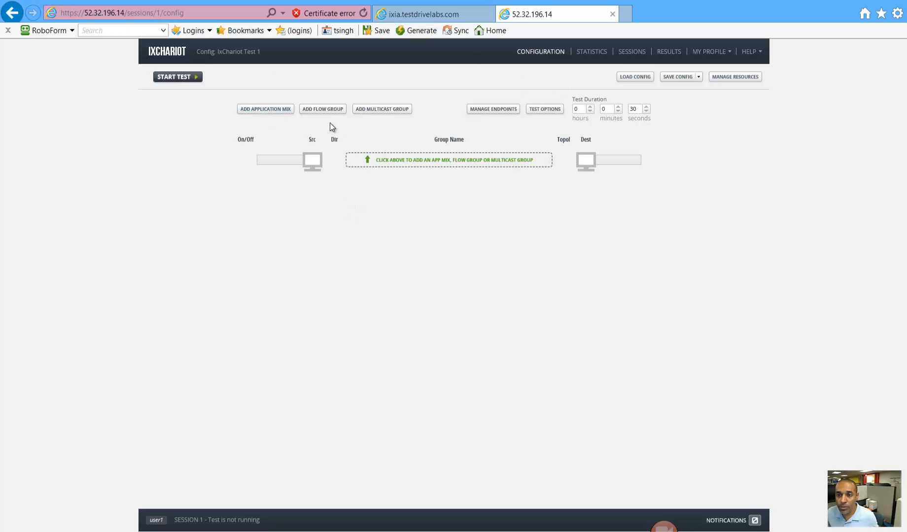
click(328, 111)
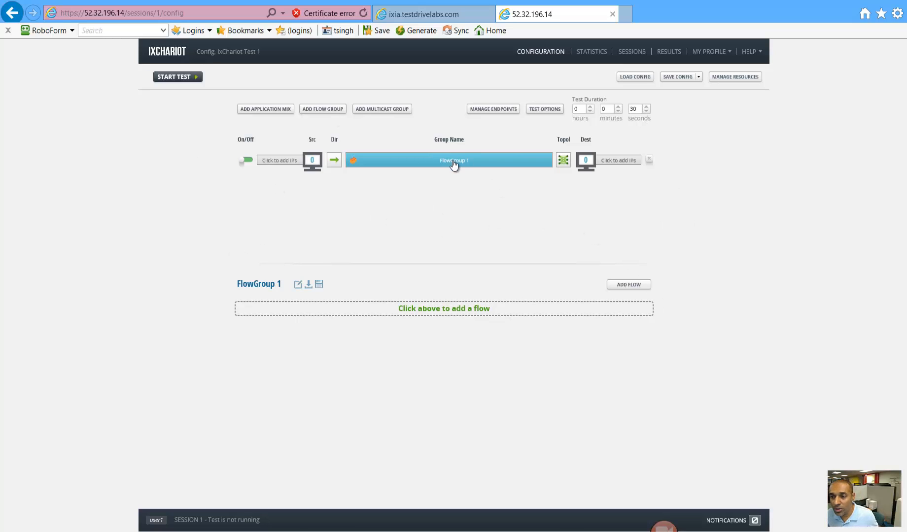
click(298, 285)
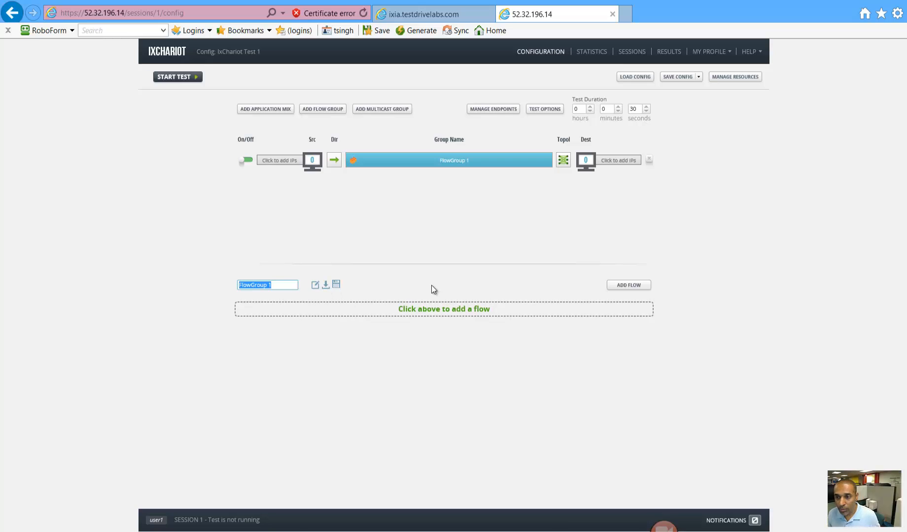
text(VM-VM)
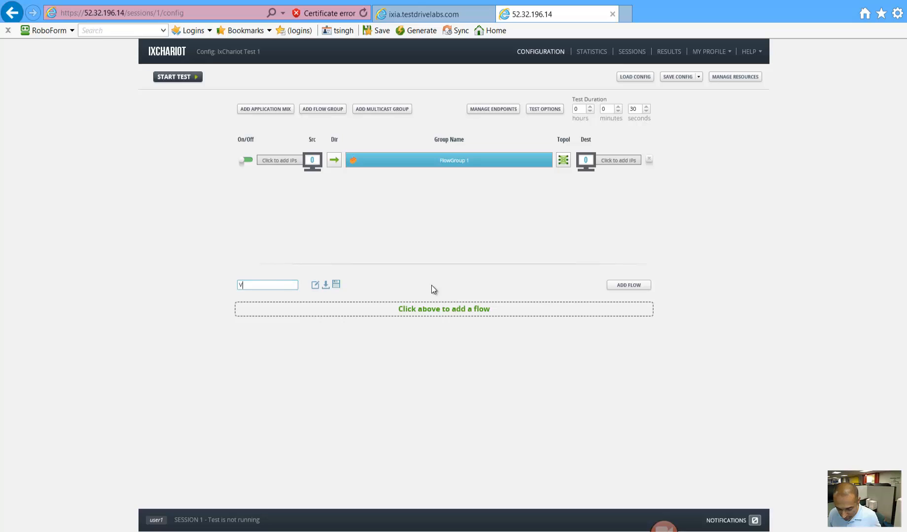
key(Return)
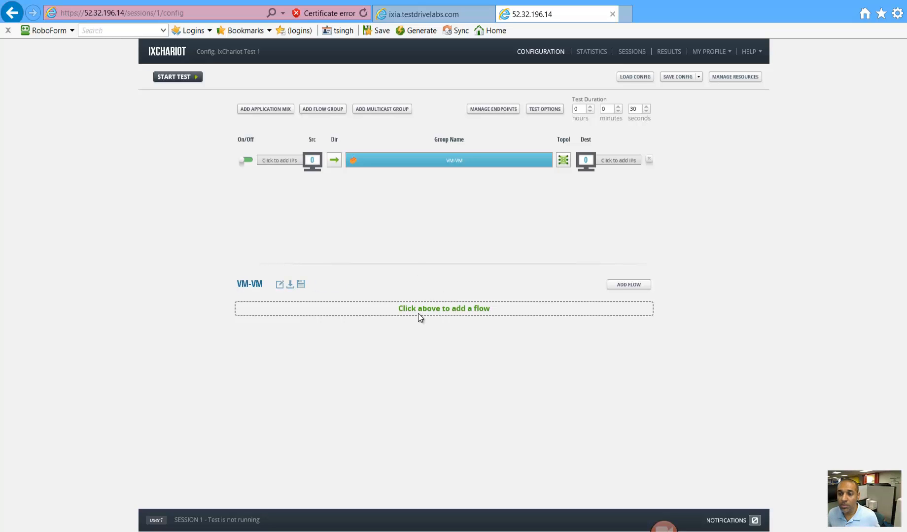
- Add the TCP Baseline Performance flow from the Flow Library's Throughput section to VM-VM
click(623, 285)
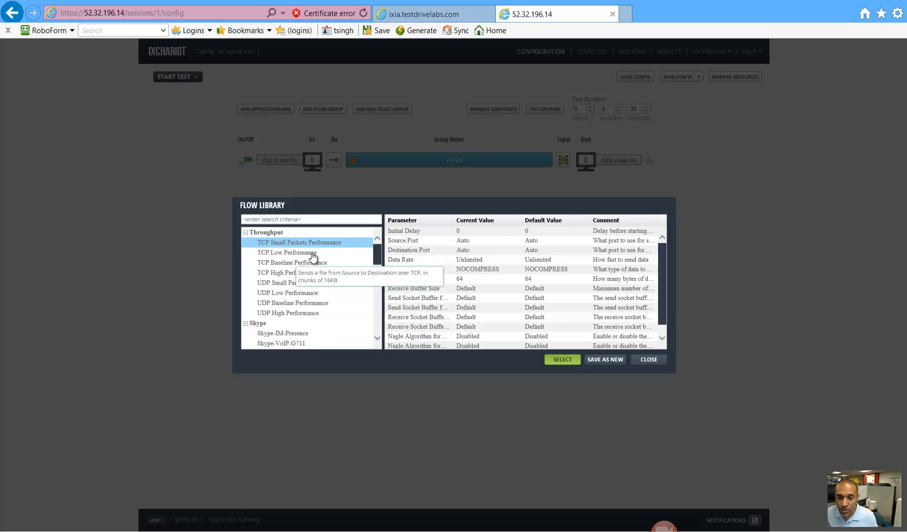
scroll(380, 260, down, 3)
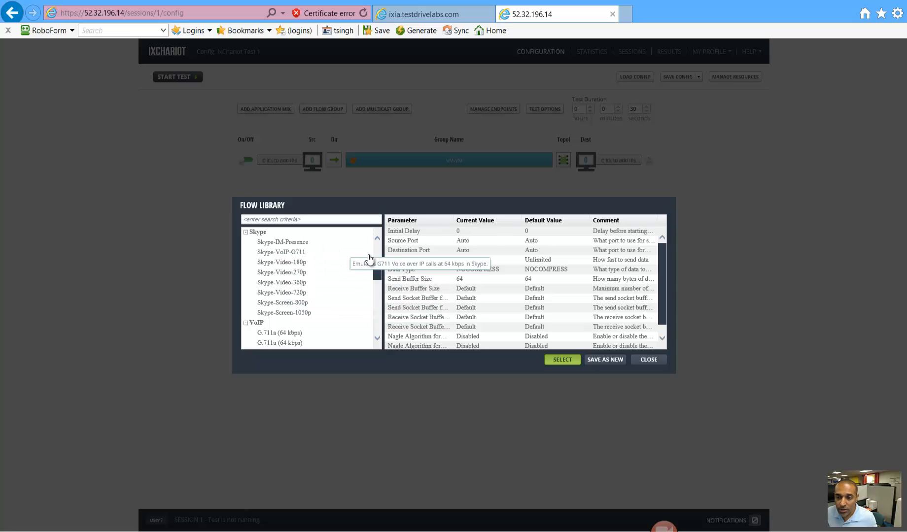
drag(377, 271, 374, 328)
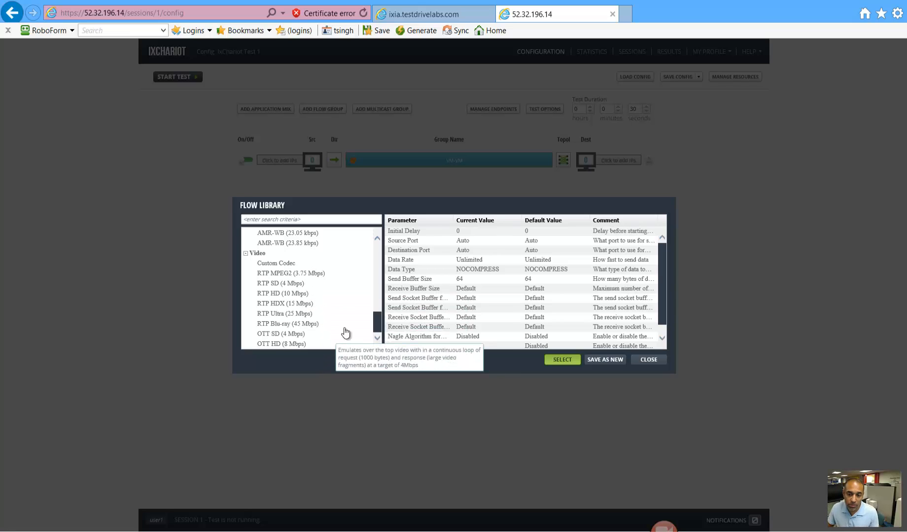
scroll(377, 265, up, 5)
scroll(377, 265, up, 10)
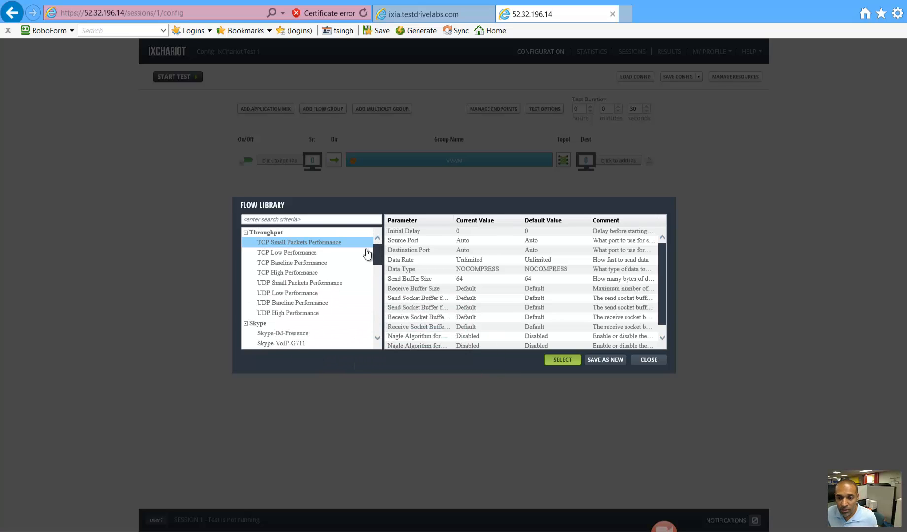
click(296, 265)
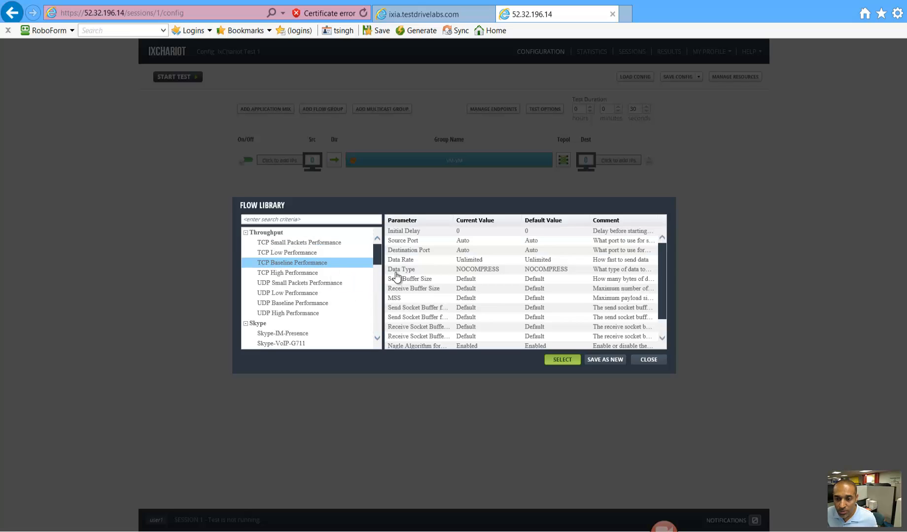
click(563, 360)
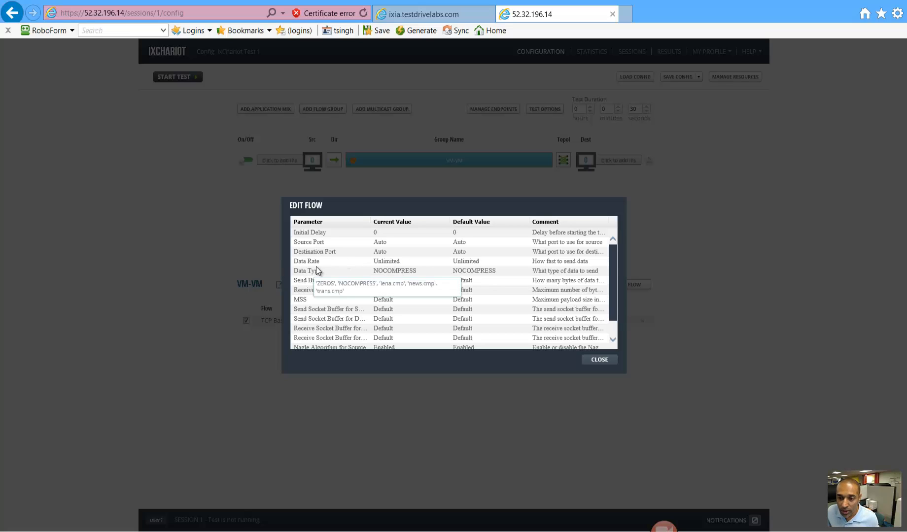
- Set the flow's Data Rate to 1 Mbps and close the parameter editor
double_click(396, 262)
text(1 Mbps)
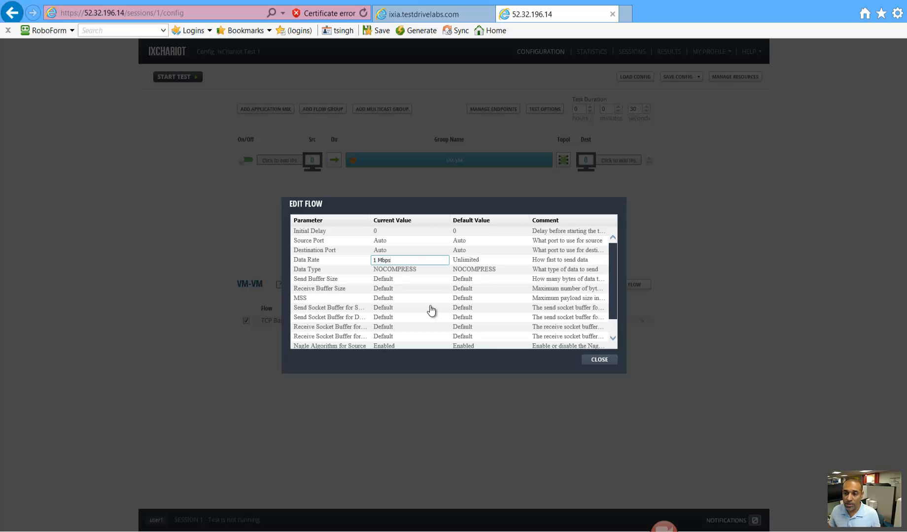
click(483, 320)
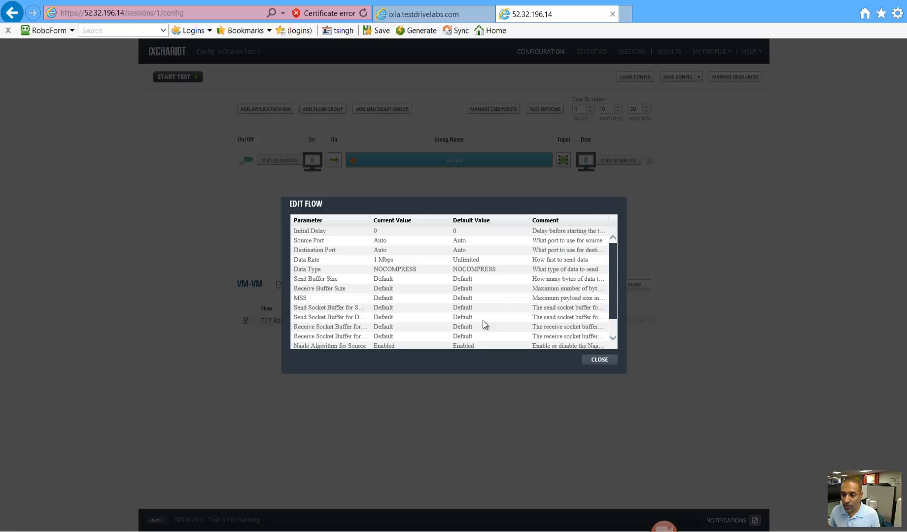
click(600, 360)
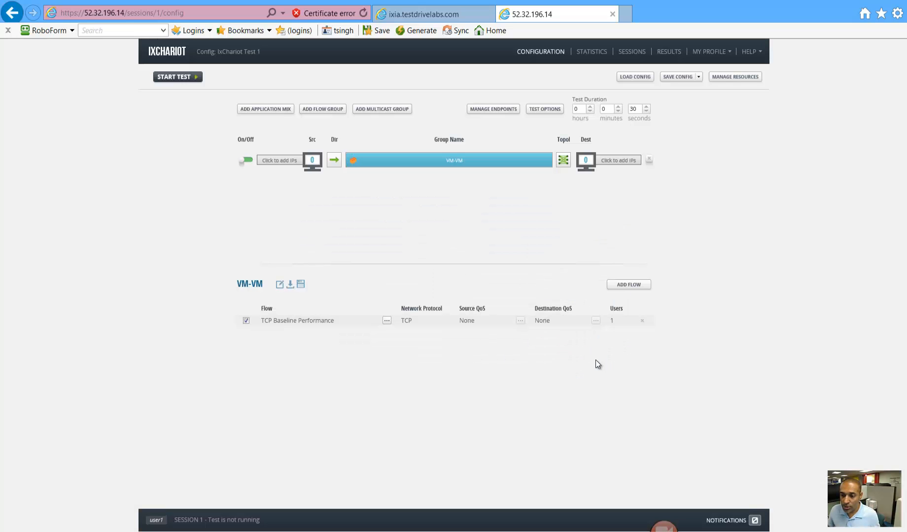
- Change the flow's Data Rate back to Unlimited and close the parameter editor
click(387, 321)
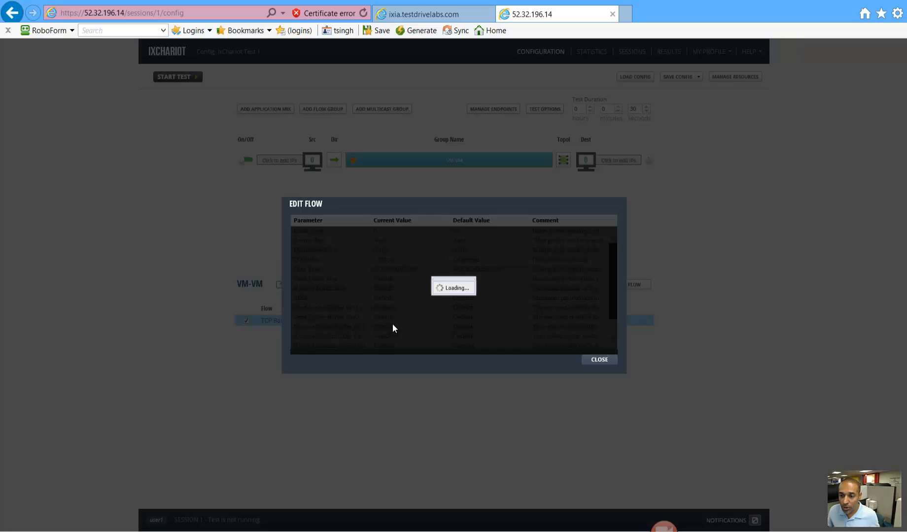
click(412, 260)
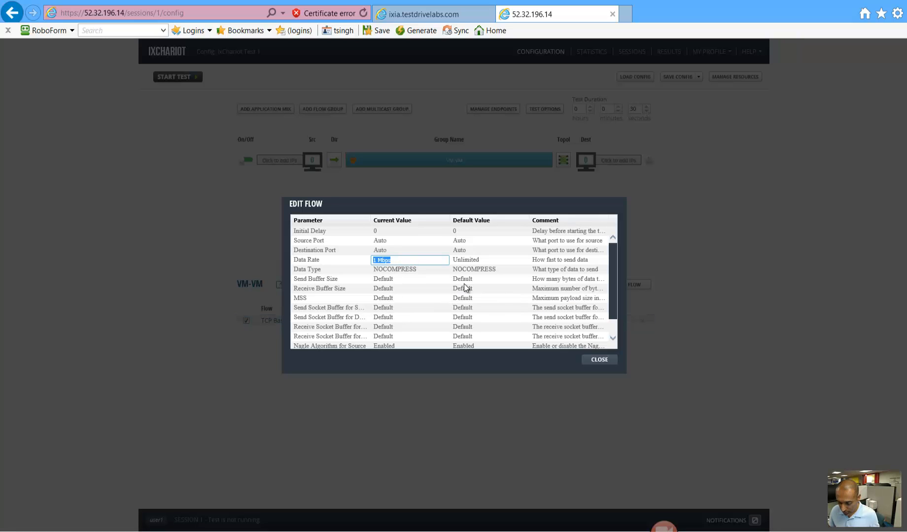
text(unnlimi)
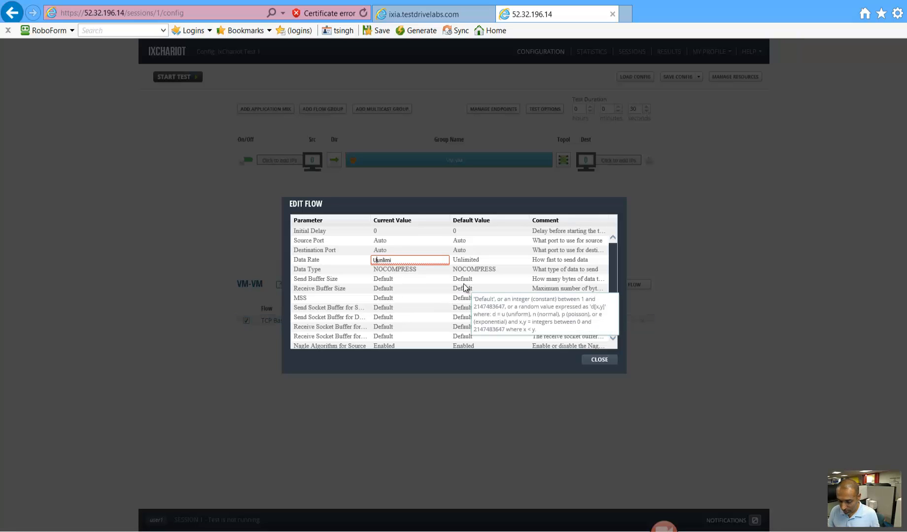
text(ted)
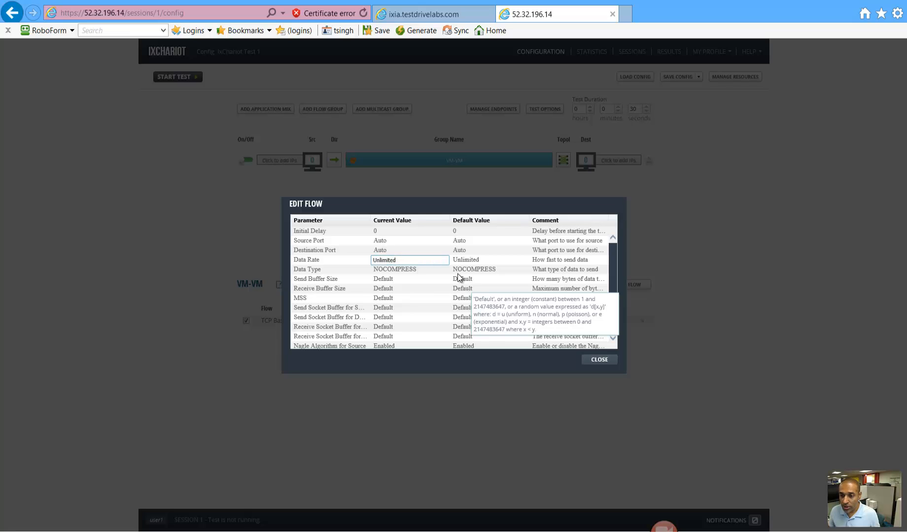
click(448, 299)
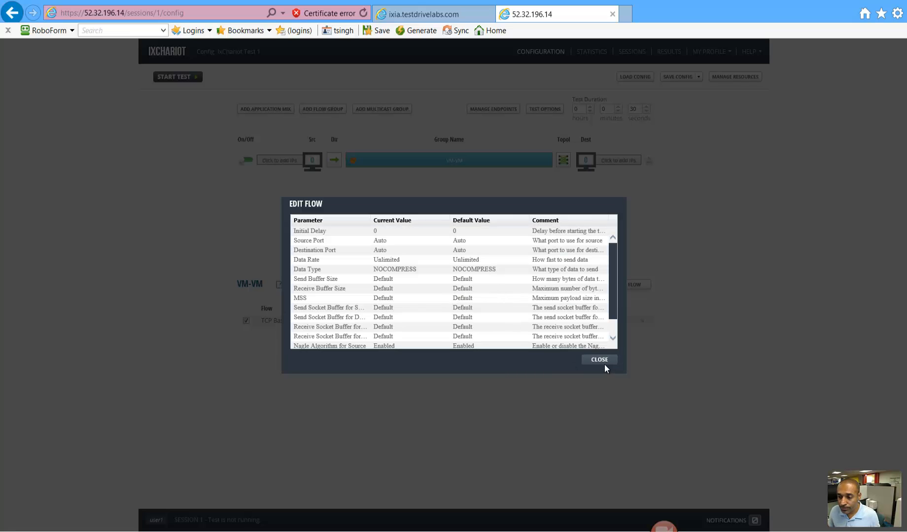
click(602, 360)
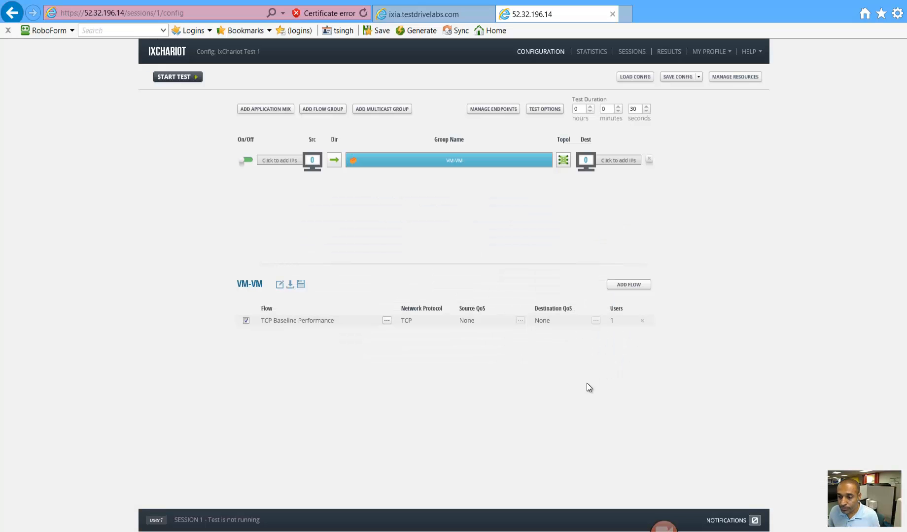
- Change the TCP Baseline Performance row's Users value from 1 to 2
click(623, 326)
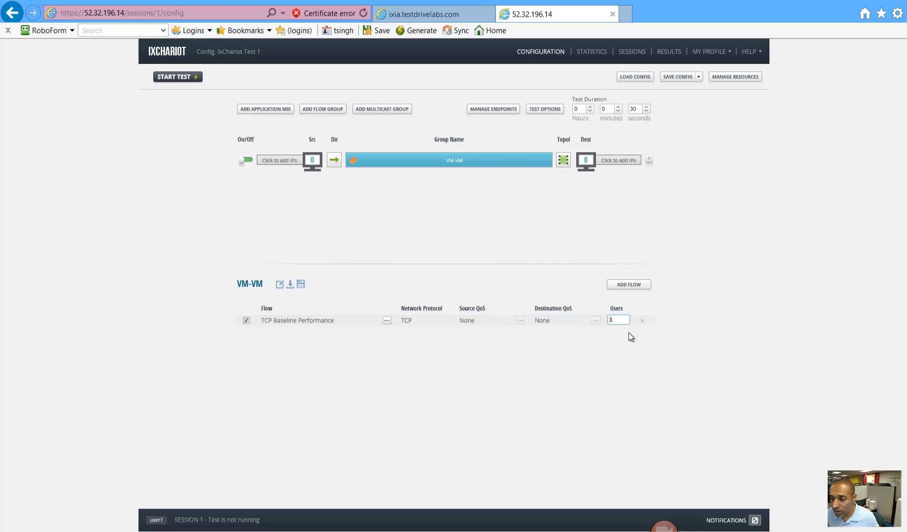
key(Delete)
text(2)
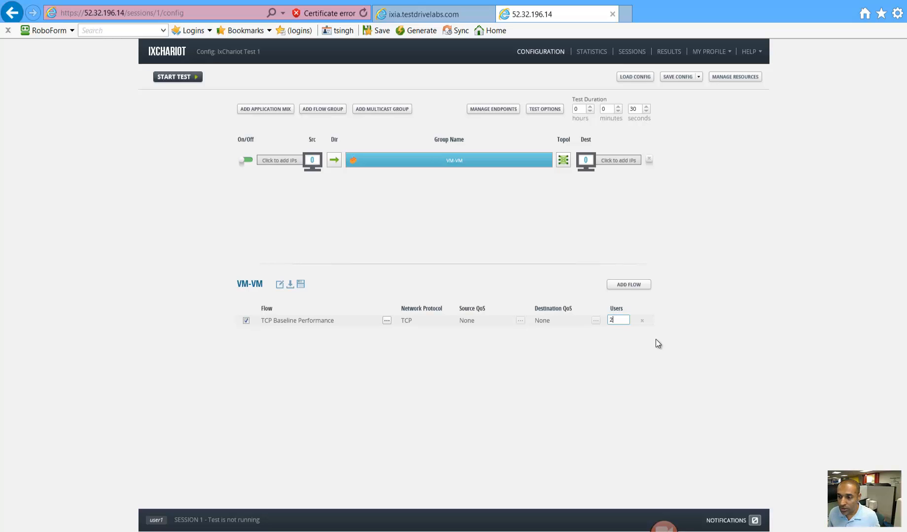
click(525, 369)
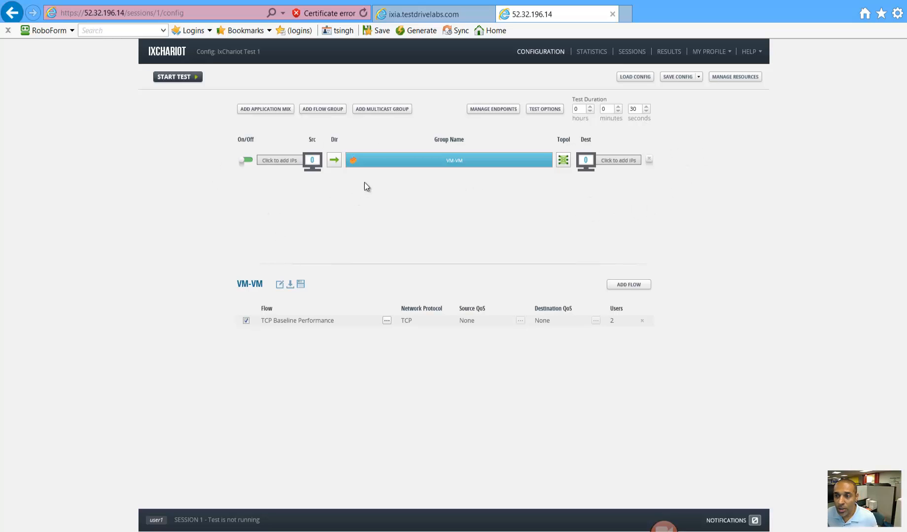
click(495, 112)
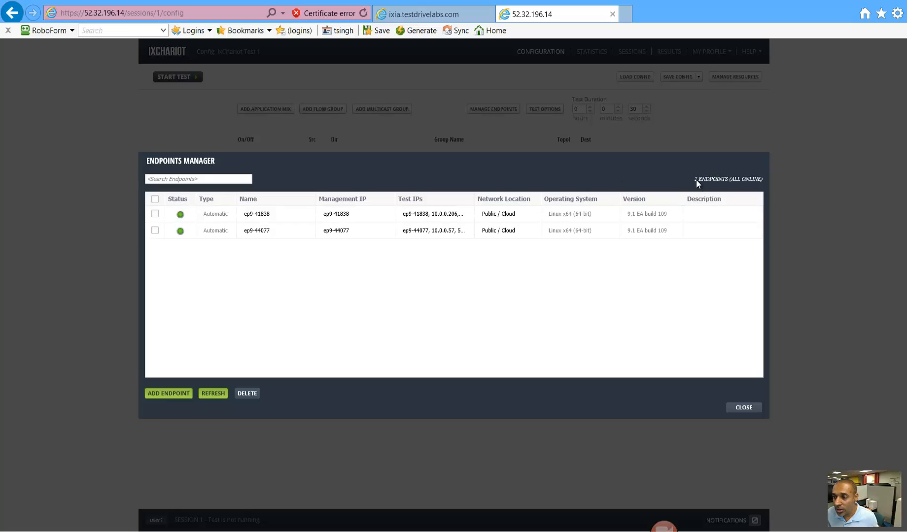
drag(696, 180, 762, 179)
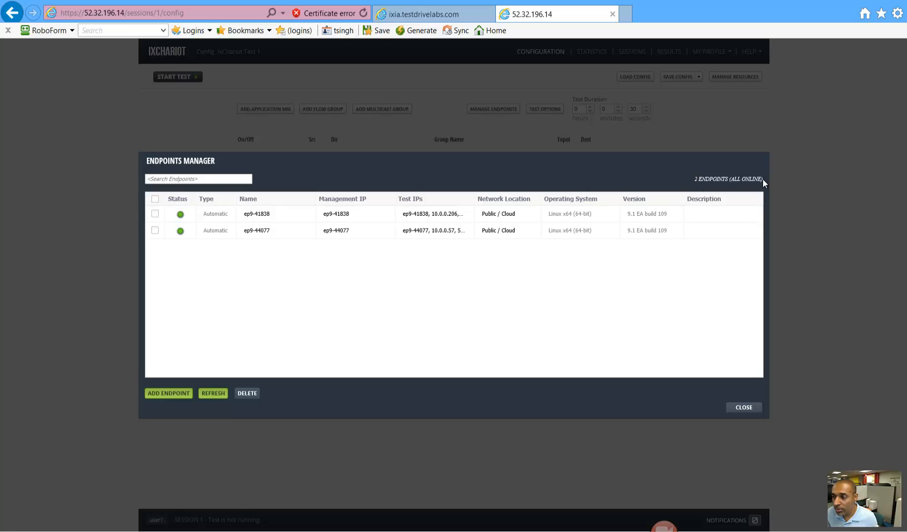
click(512, 322)
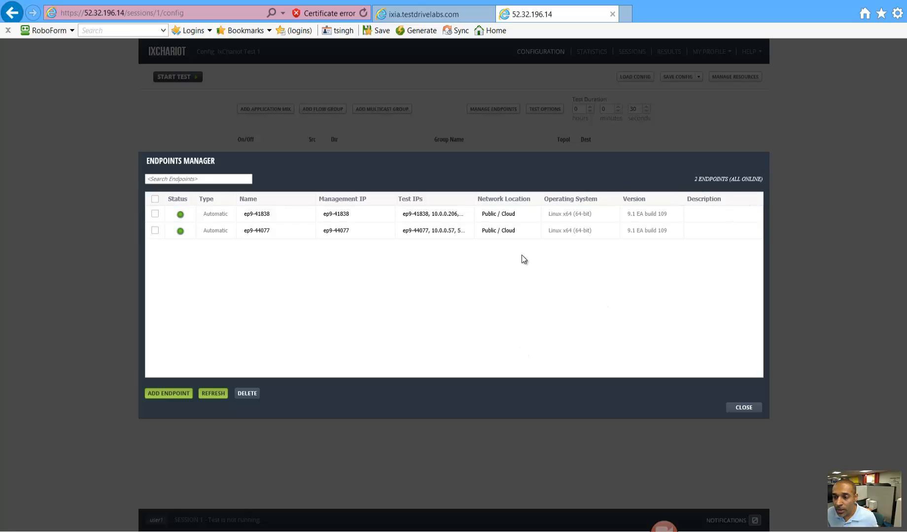
click(520, 215)
click(522, 215)
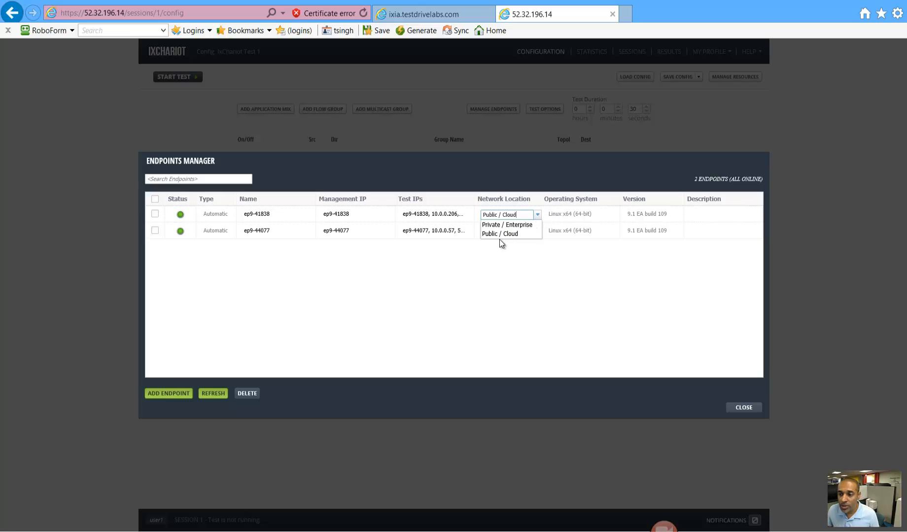
click(507, 309)
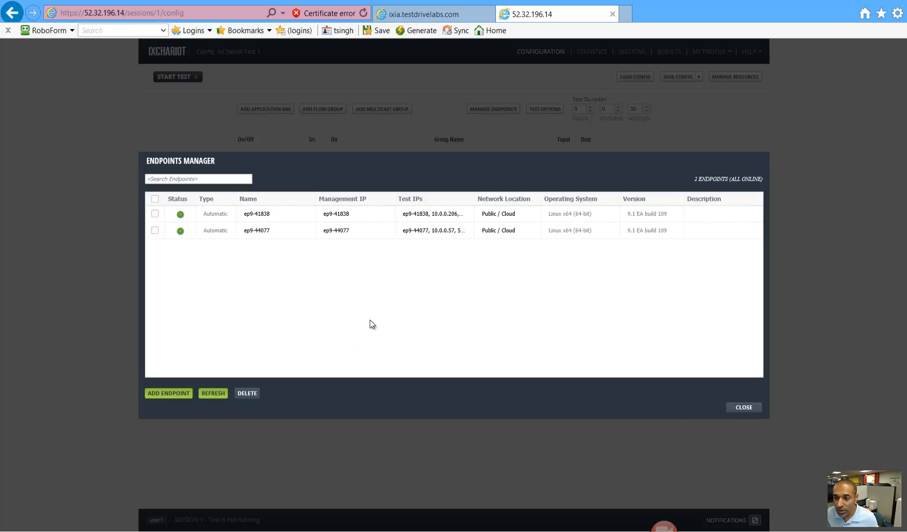
click(742, 409)
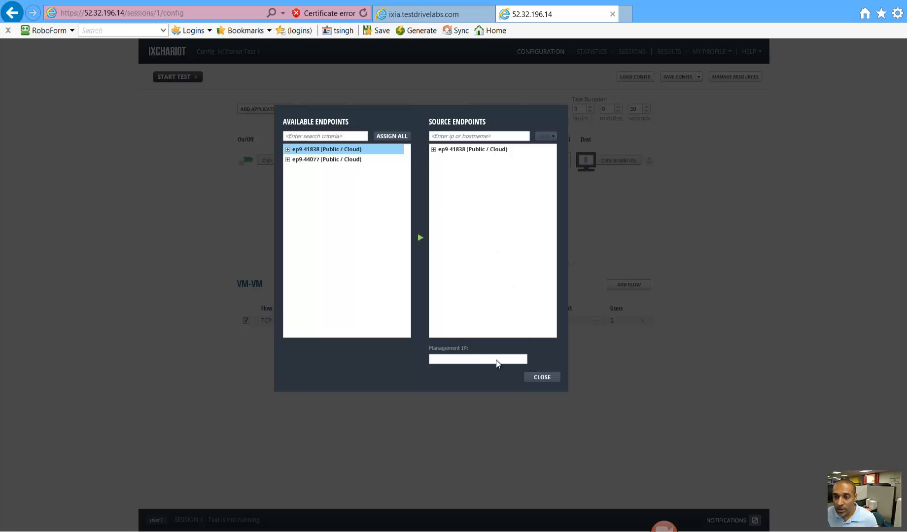
- Keep ep9-41838 as the source and assign ep9-44077 as the destination endpoint
click(540, 380)
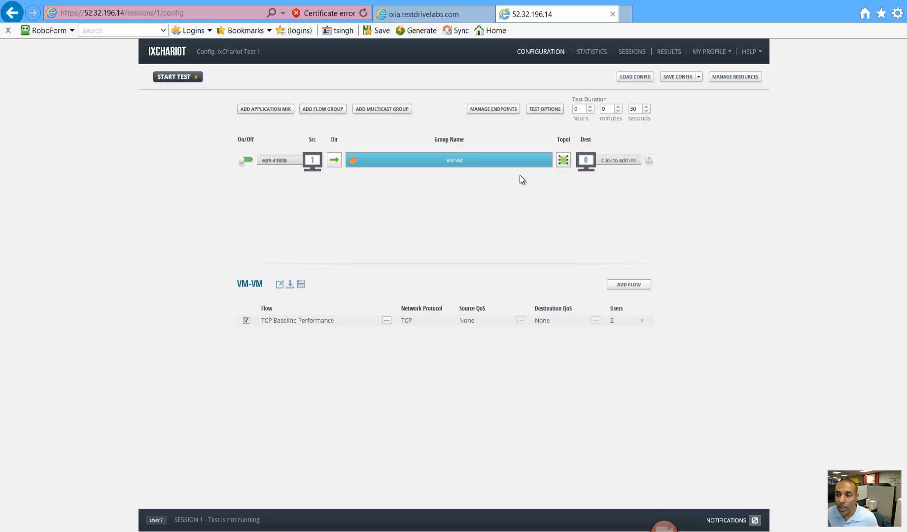
click(585, 162)
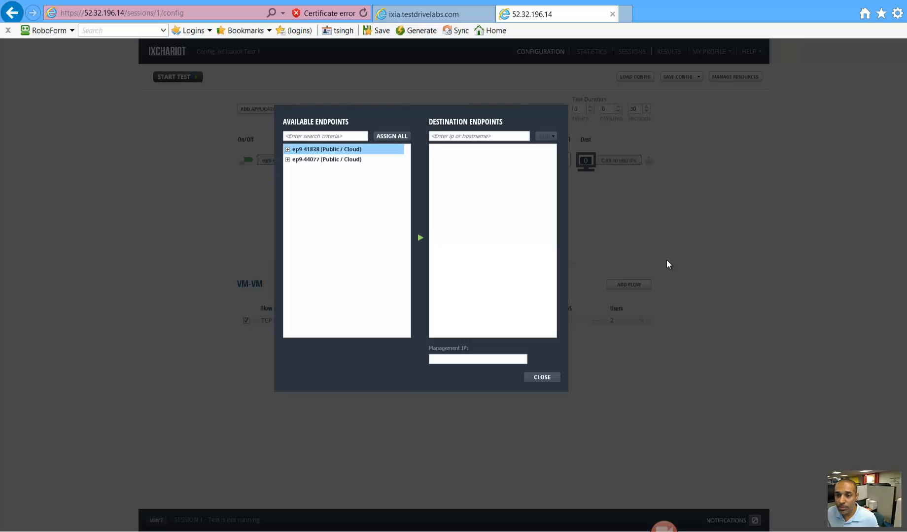
click(343, 165)
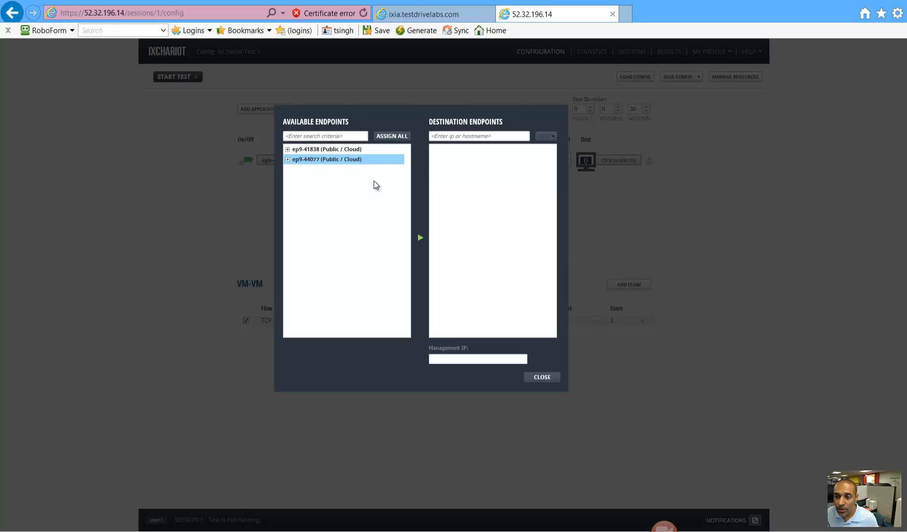
double_click(344, 165)
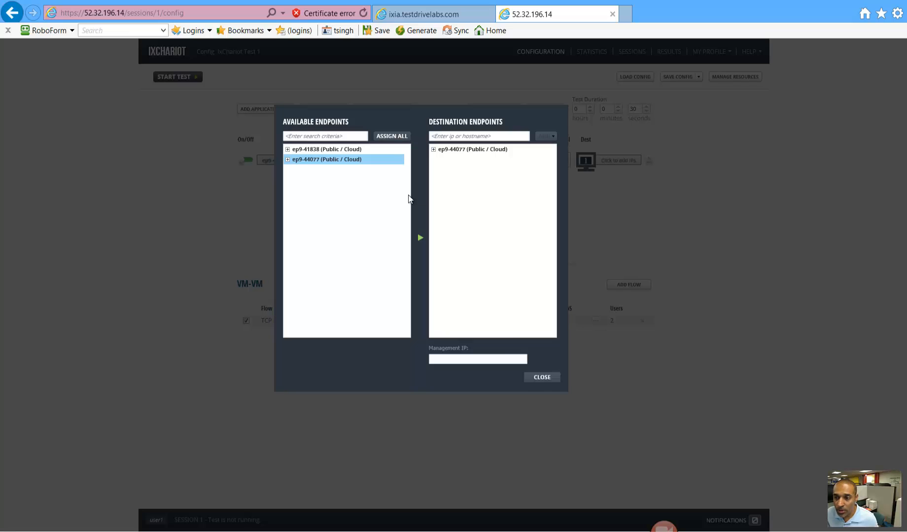
click(541, 378)
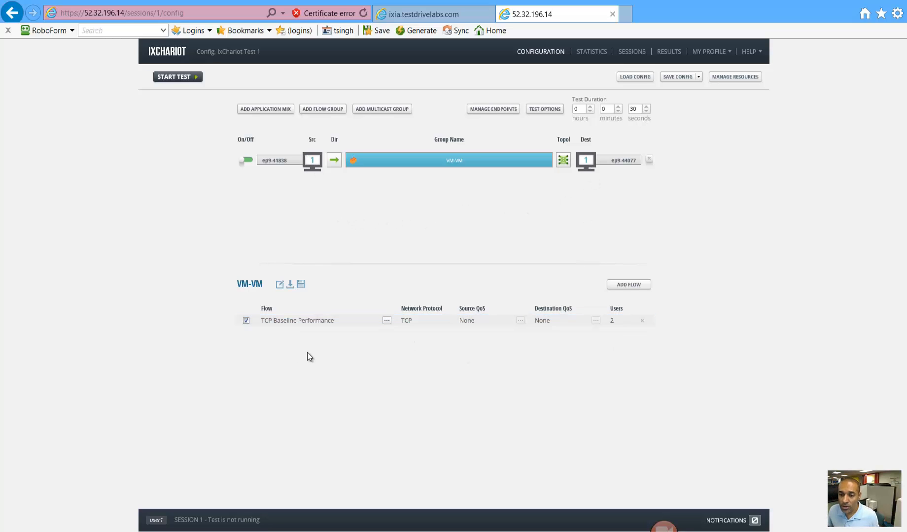
- Change the test duration from 30 to 15 seconds and start the test
double_click(642, 110)
text(15)
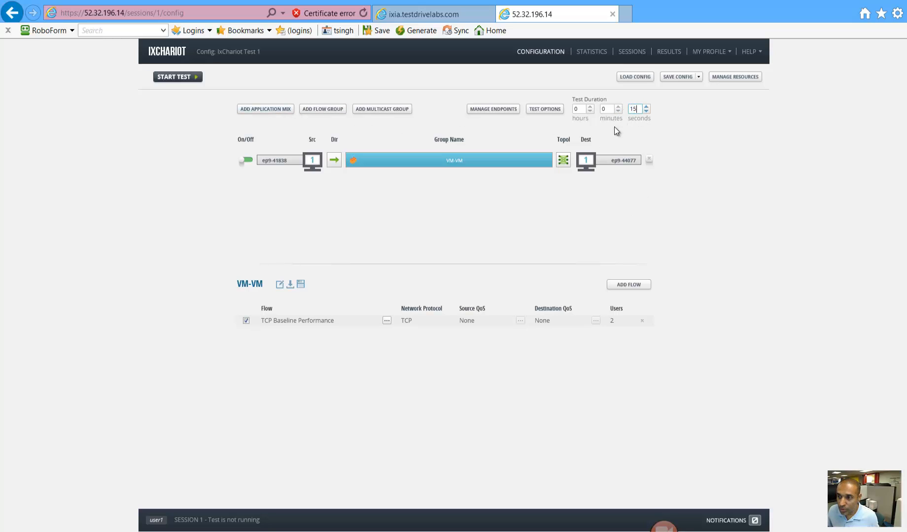
click(175, 77)
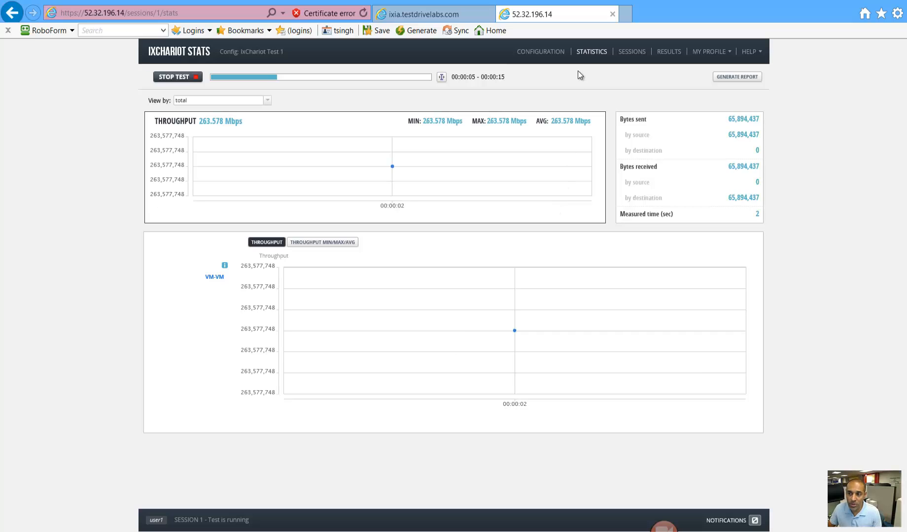
- Add the THROUGHPUT MIN/MAX/AVG chart to the finished run's statistics
mouse_move(530, 179)
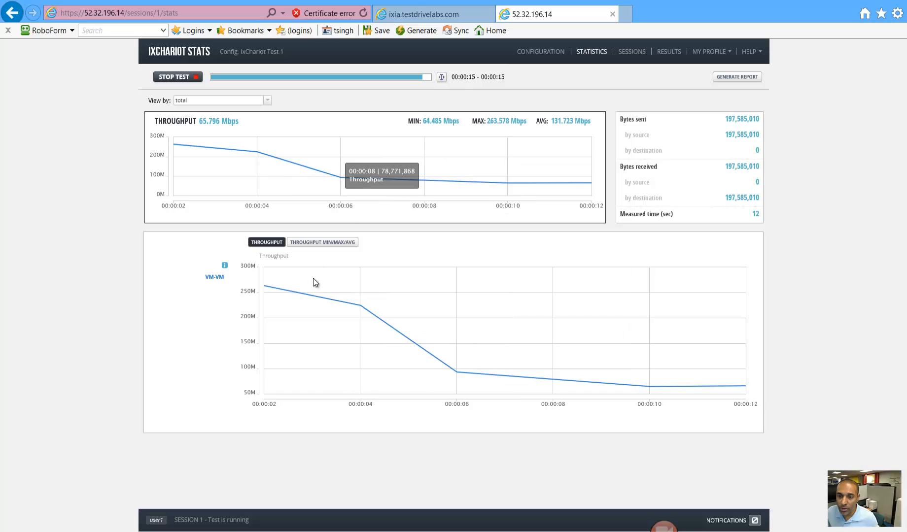
click(327, 243)
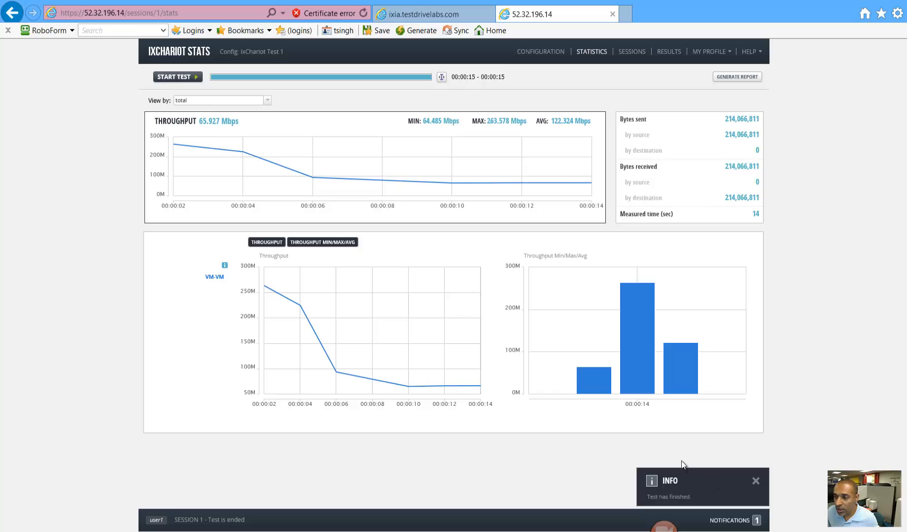
click(539, 54)
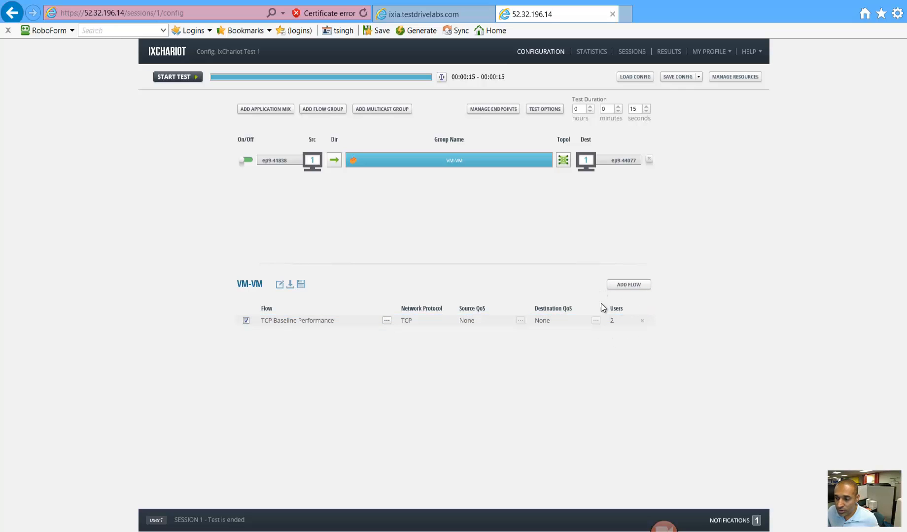
- Browse the Flow Library and close it without adding another flow
click(627, 286)
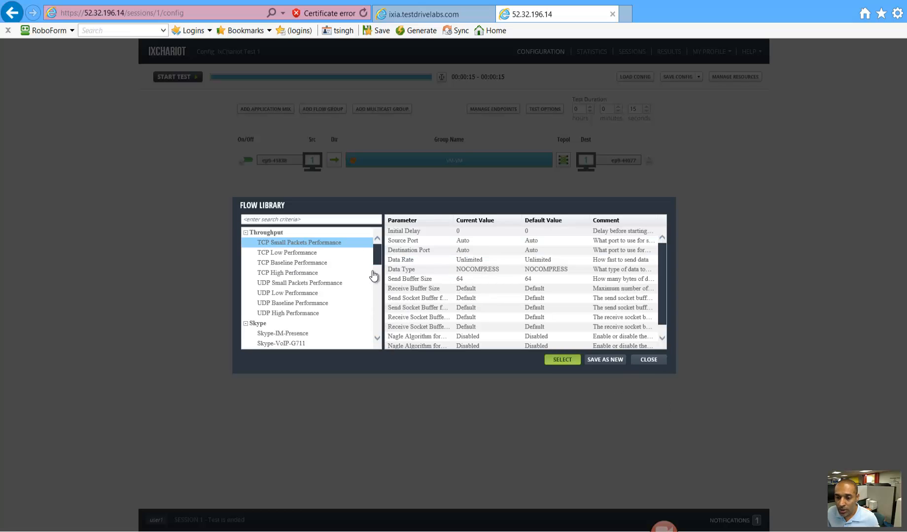
drag(379, 260, 380, 300)
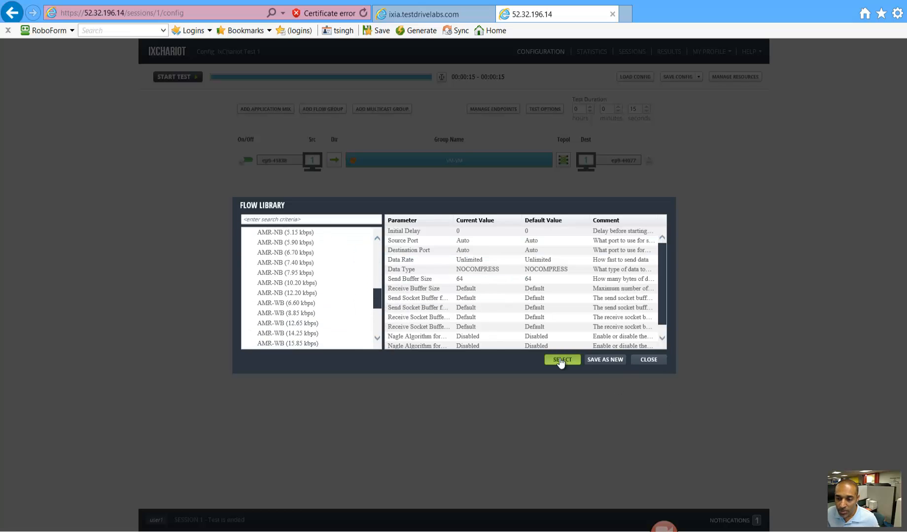
click(647, 360)
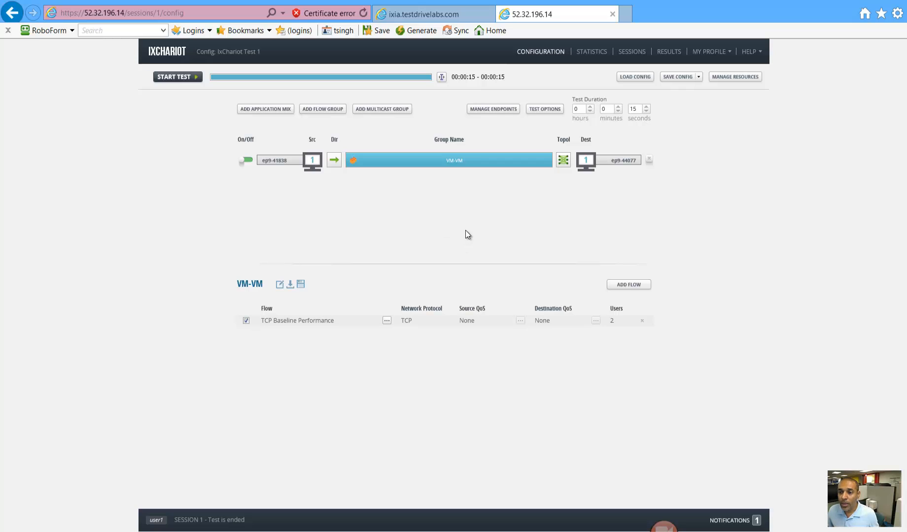
- Highlight the server's IP address in the browser's address bar, then deselect it
click(123, 12)
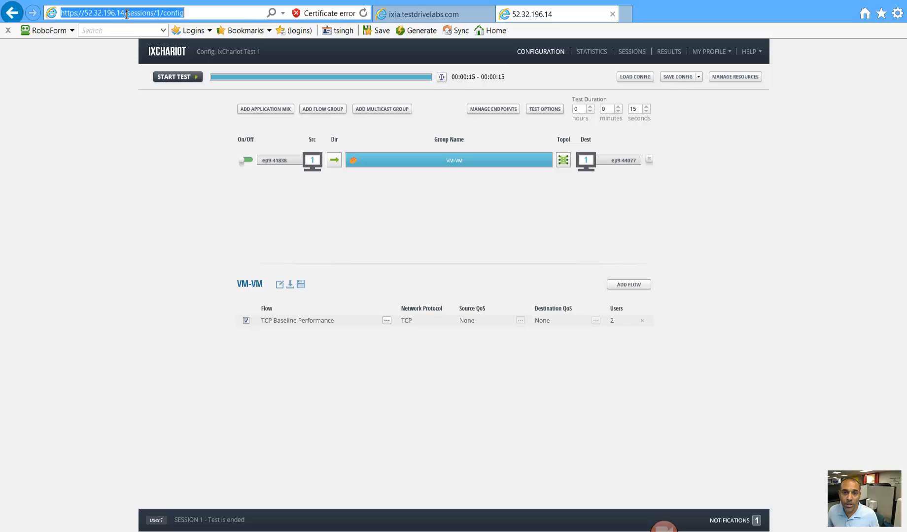
click(124, 13)
key(shift+Left)
key(shift+Left)
key(shift+Left)
key(shift+Left)
key(shift+Left)
key(shift+Left)
key(shift+Left)
key(shift+Left)
key(shift+Left)
key(shift+Left)
key(shift+Left)
key(shift+Left)
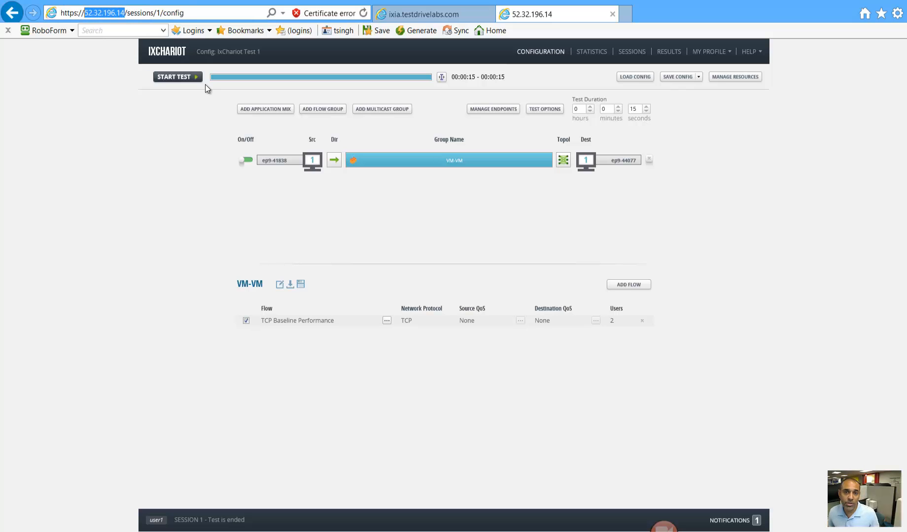
click(421, 227)
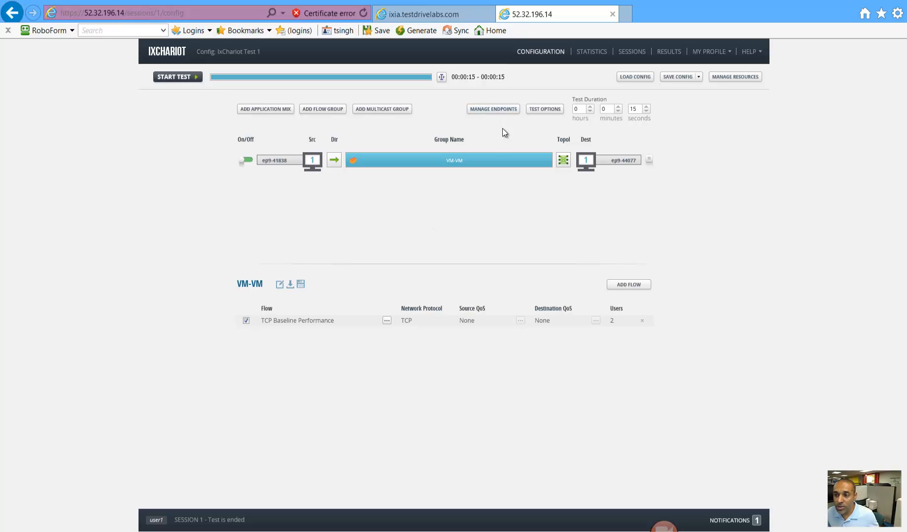
- Review the endpoint list, then open Save Test Configuration As for 'IxChariot Test 1'
click(501, 111)
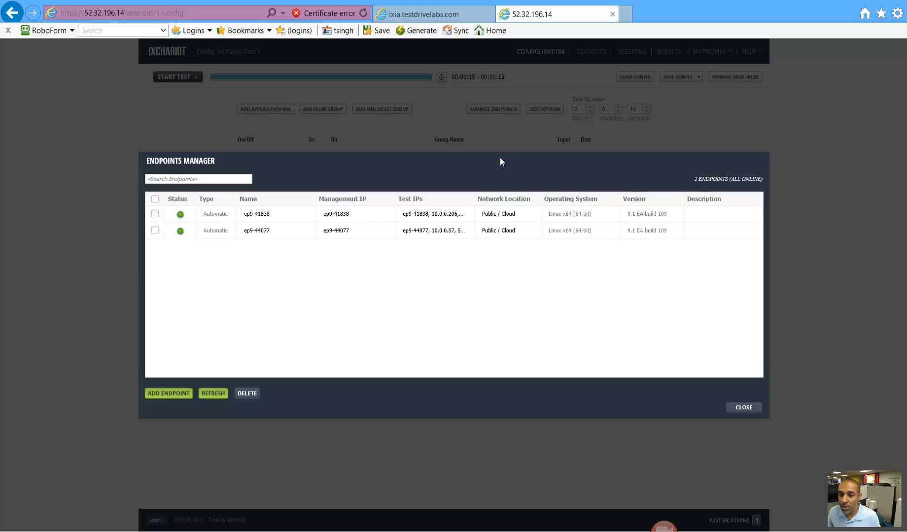
click(744, 408)
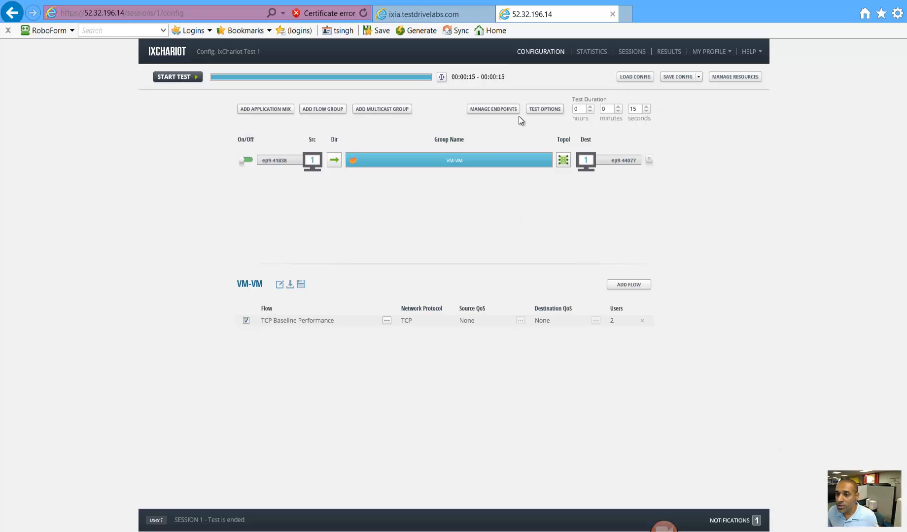
click(677, 77)
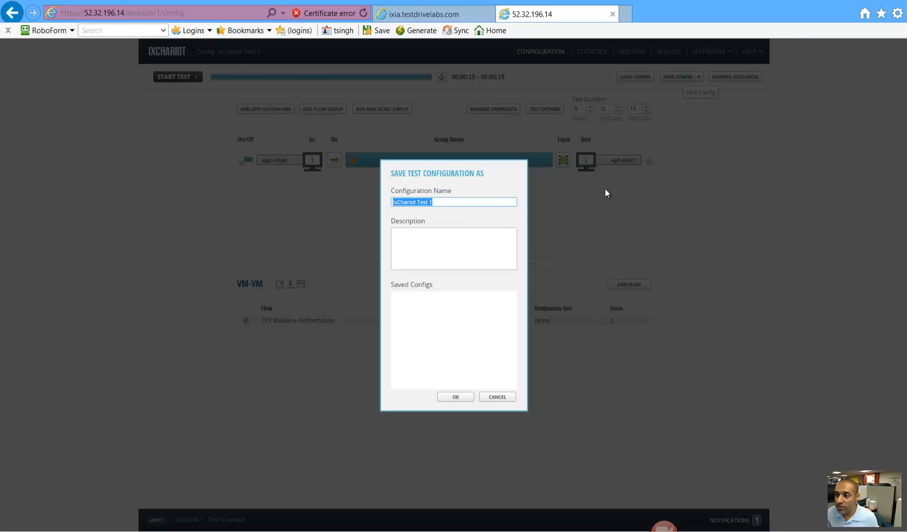
- Cancel the IxChariot save and show PowerPoint slide 5 with the endpoint and flow tips
click(502, 399)
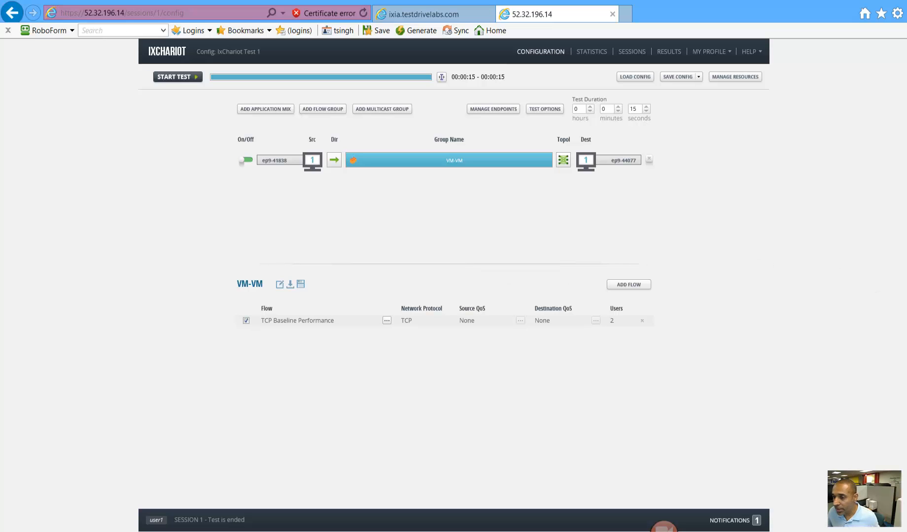
click(826, 296)
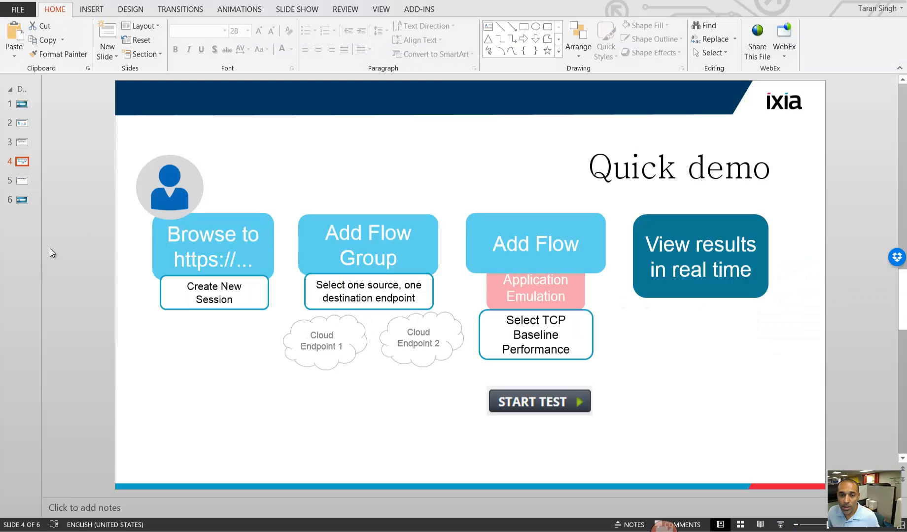
click(22, 182)
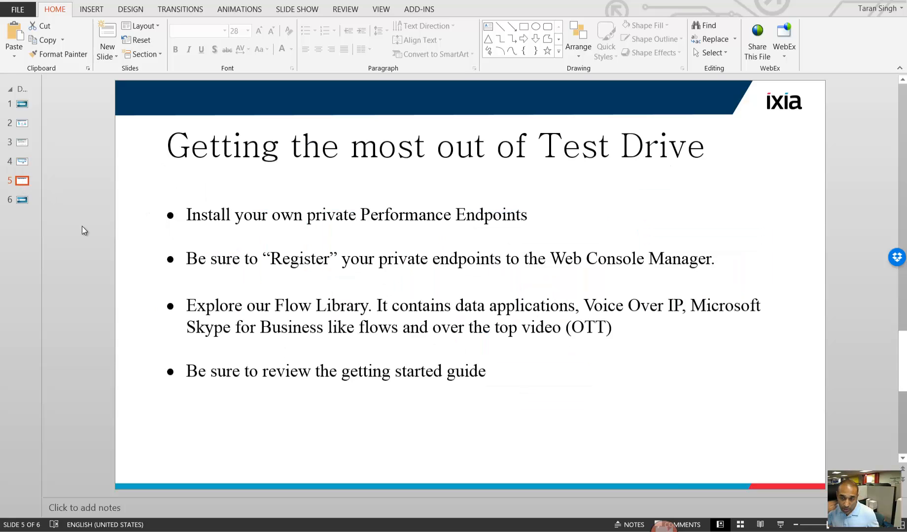